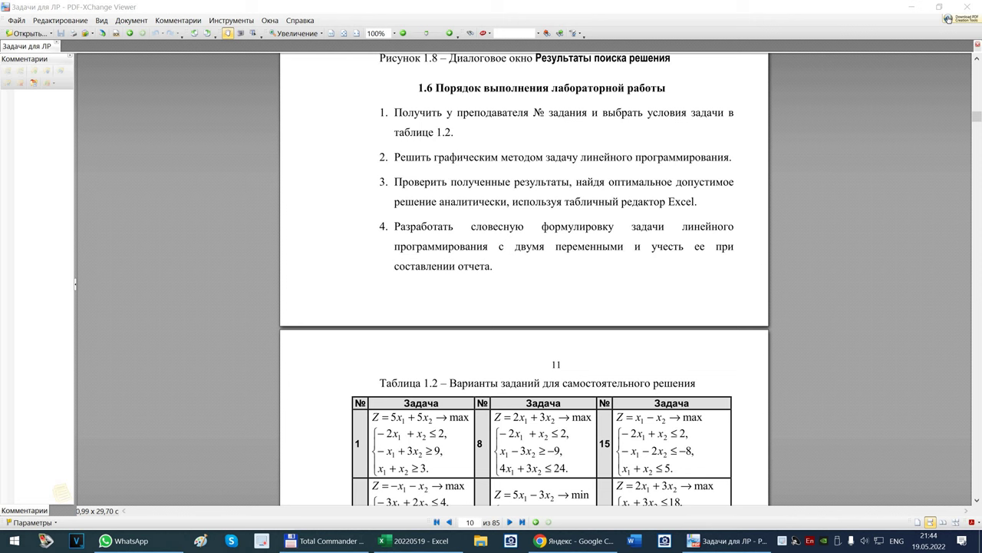
Step: View the Excel constraint graph, then return to the PDF's Table 1.2 with task variants 1–20
scroll(524, 276, down, 3)
scroll(524, 277, down, 2)
scroll(524, 276, down, 2)
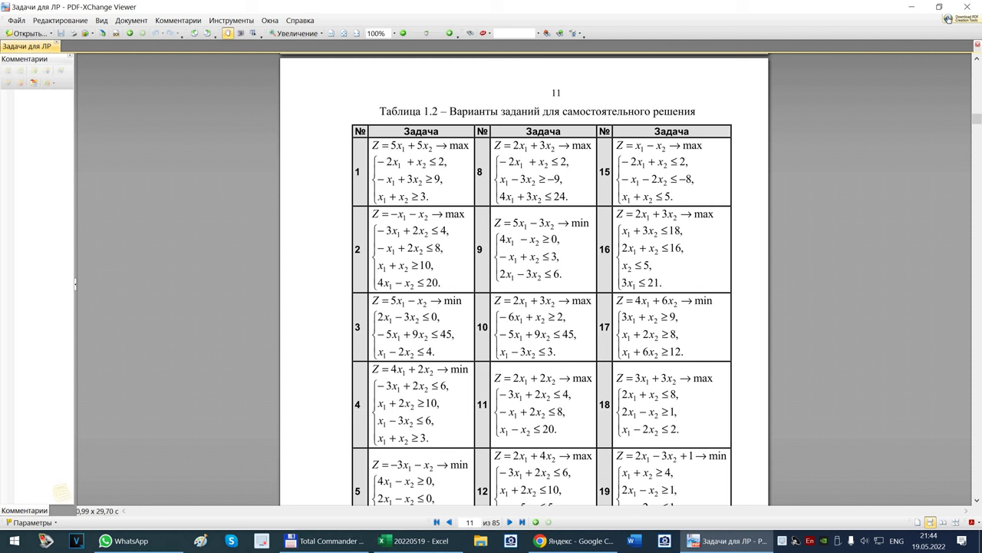
scroll(525, 276, up, 5)
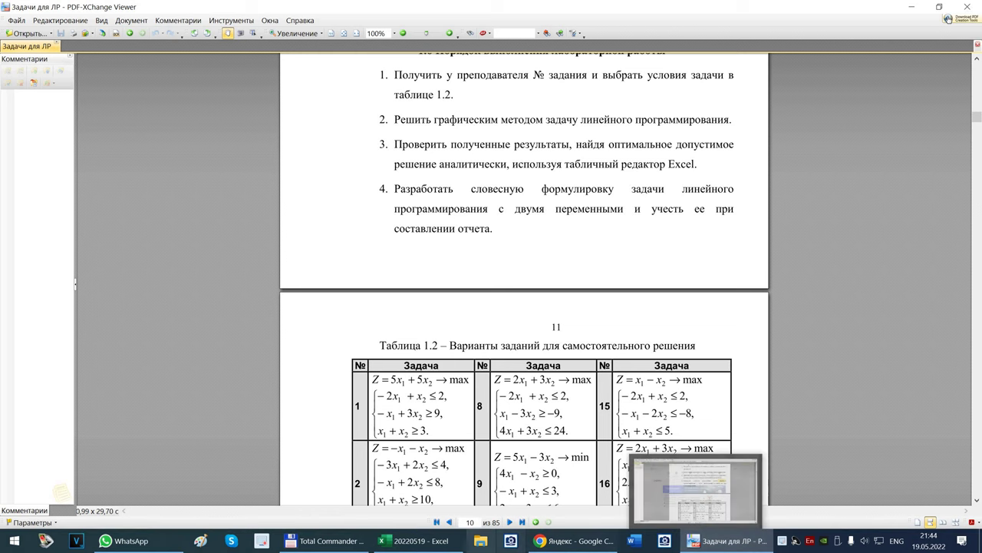
click(418, 490)
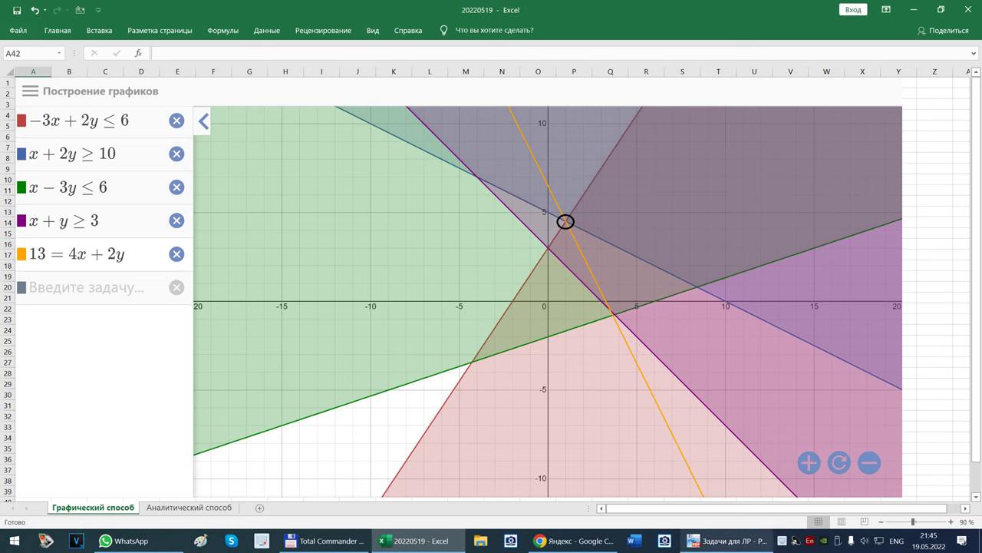
click(727, 541)
scroll(542, 284, down, 4)
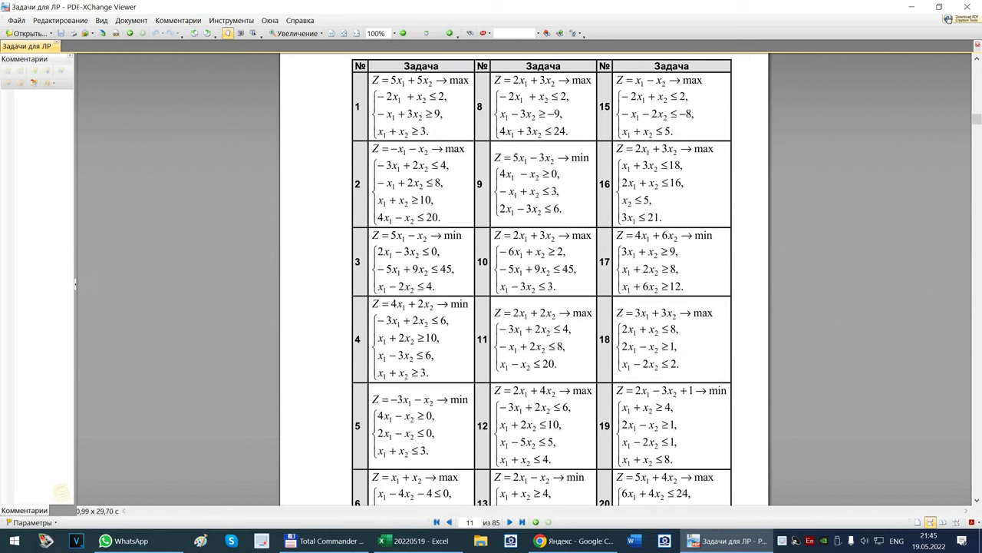
Step: Leave the Yandex page in Chrome and return to the Excel graph with objective line 13 = 4x + 2y
click(572, 540)
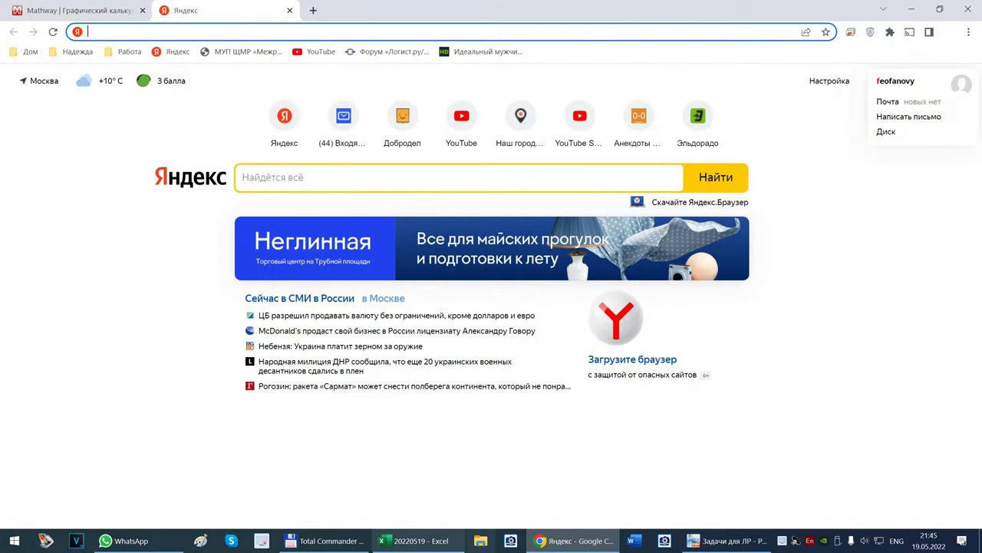
click(415, 541)
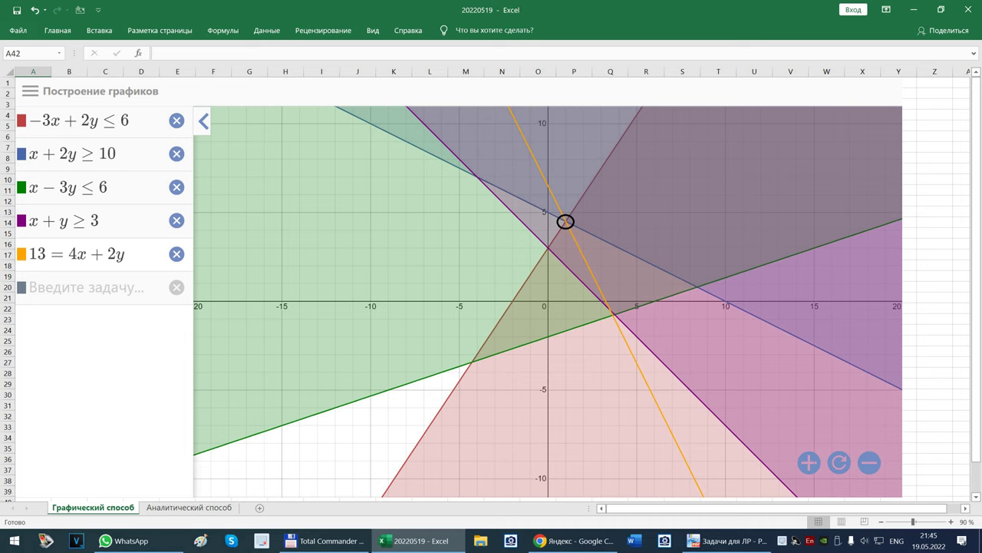
Step: Return to the PDF and scroll page 11 to variant 4's constraint system
click(725, 540)
scroll(74, 284, down, 2)
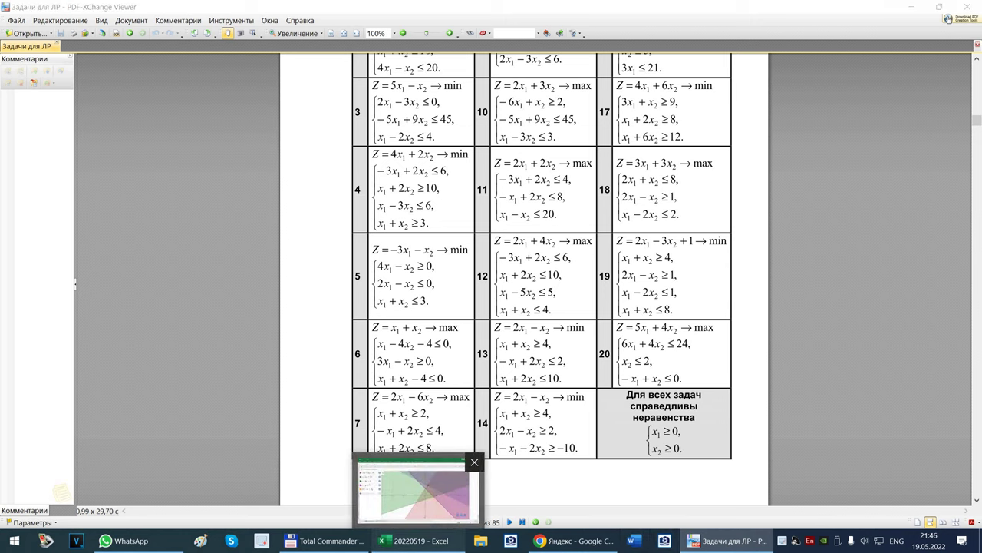
Step: Bring back the Excel sheet showing the four constraints, line 13 = 4x + 2y and the marked vertex
click(414, 540)
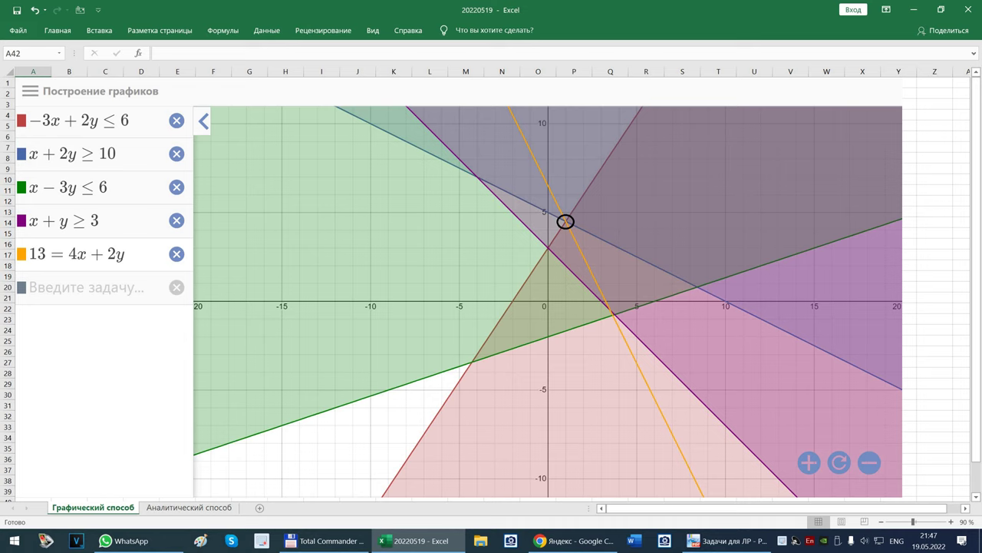
Step: Read the graphical answer in row 41, then scroll back up
scroll(491, 284, down, 1)
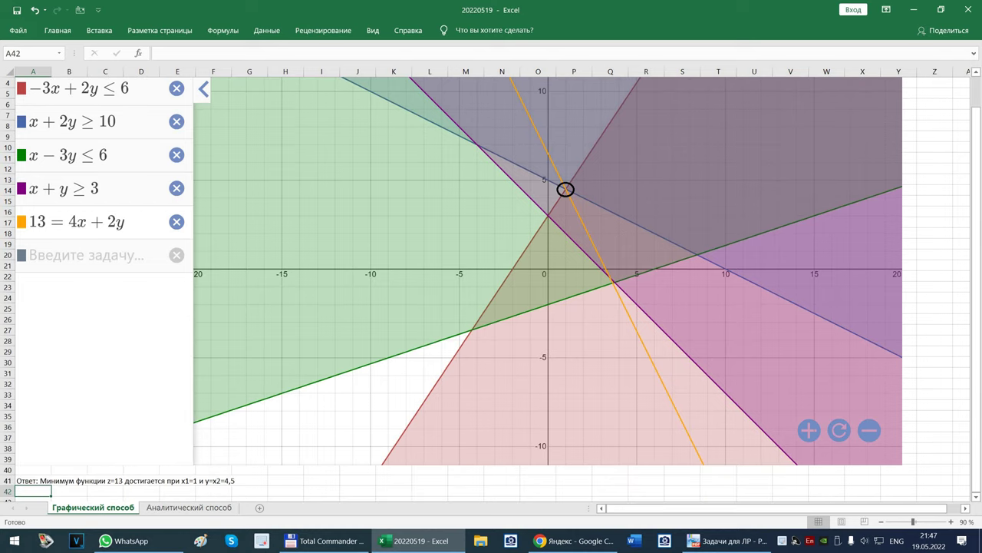
scroll(491, 290, up, 1)
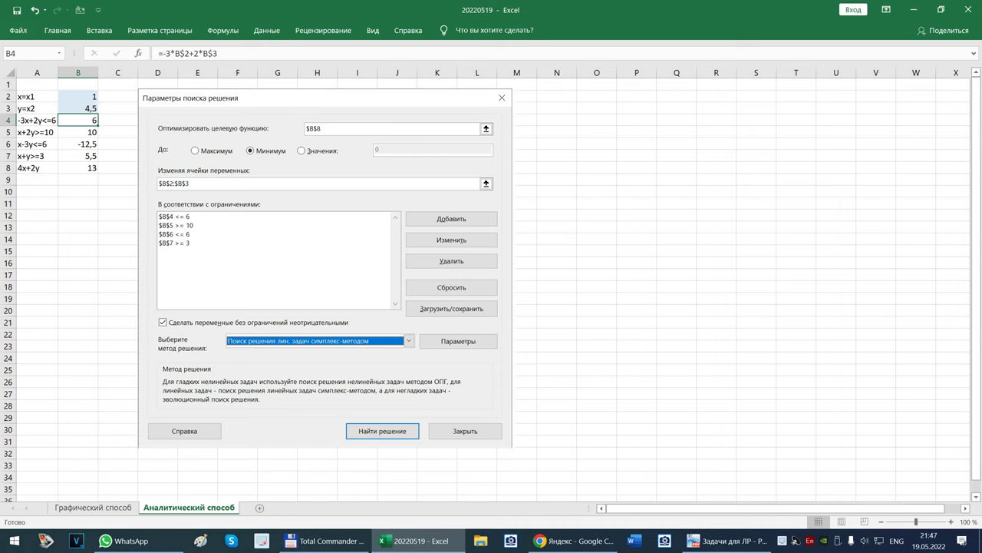
Step: Inspect the formulas in B4:B8, e.g. B4 =-3*B$2+2*B$3, which all show 0
drag(37, 120, 37, 167)
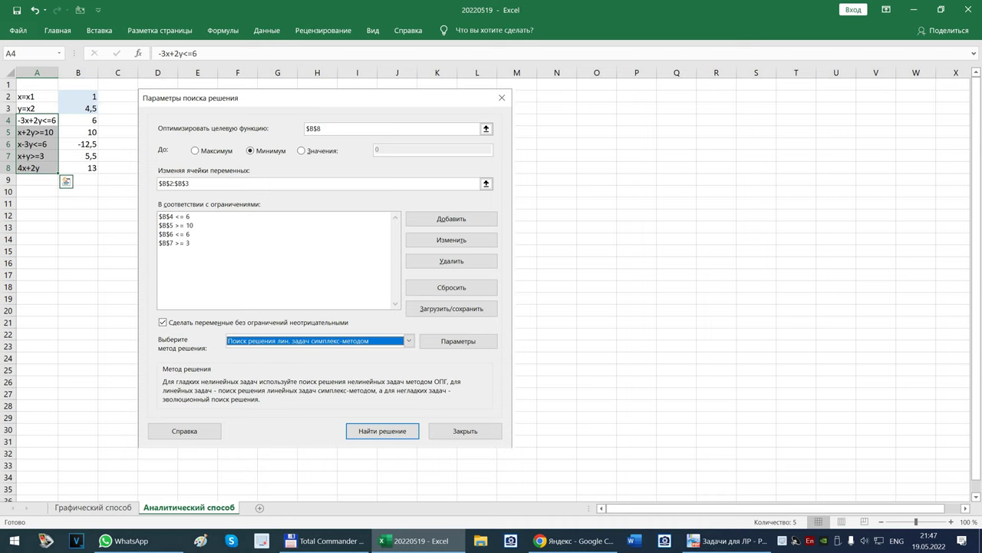
click(78, 97)
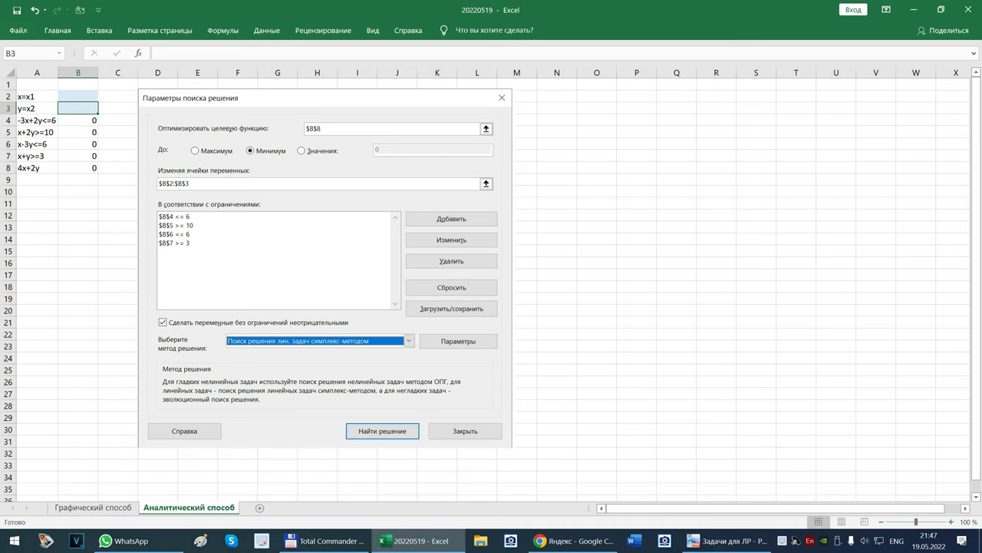
click(77, 120)
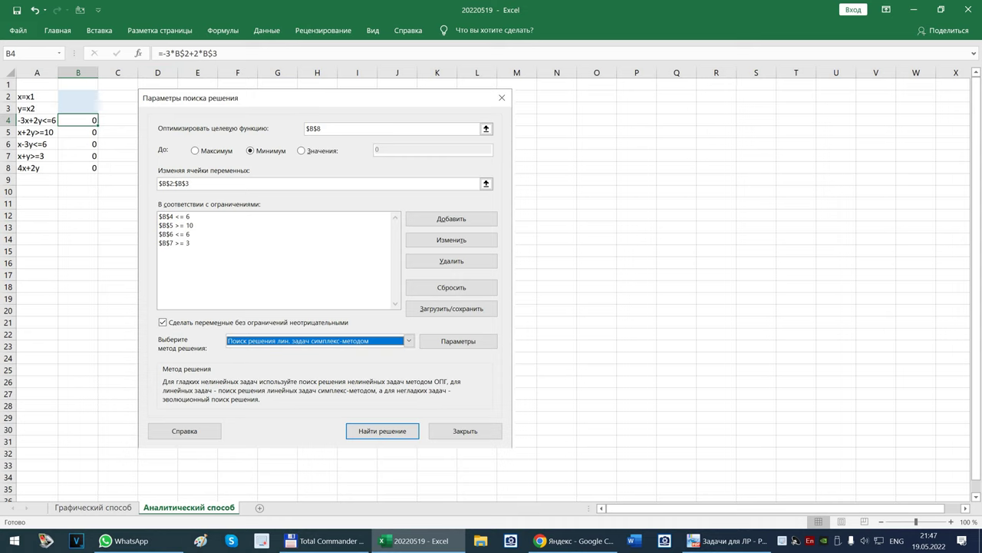
key(F2)
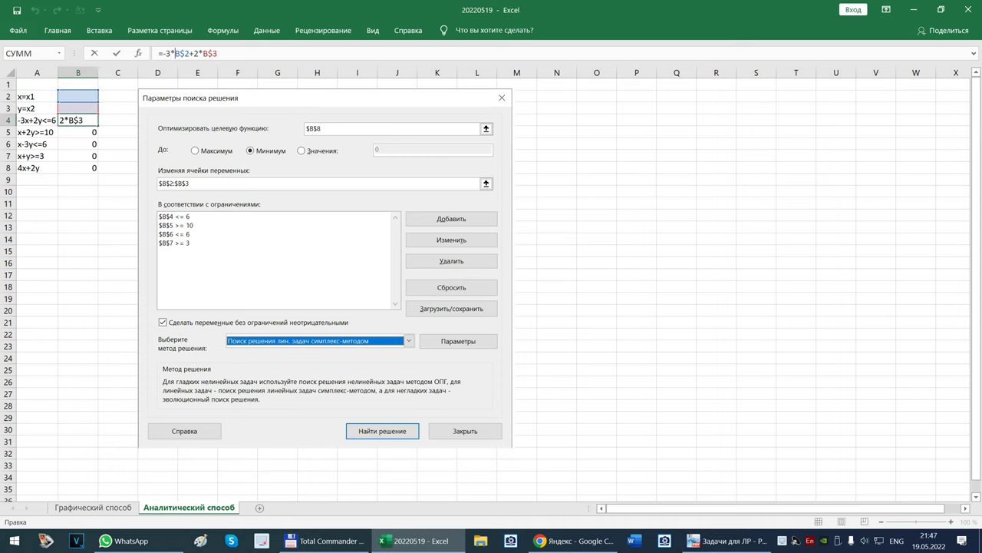
key(Return)
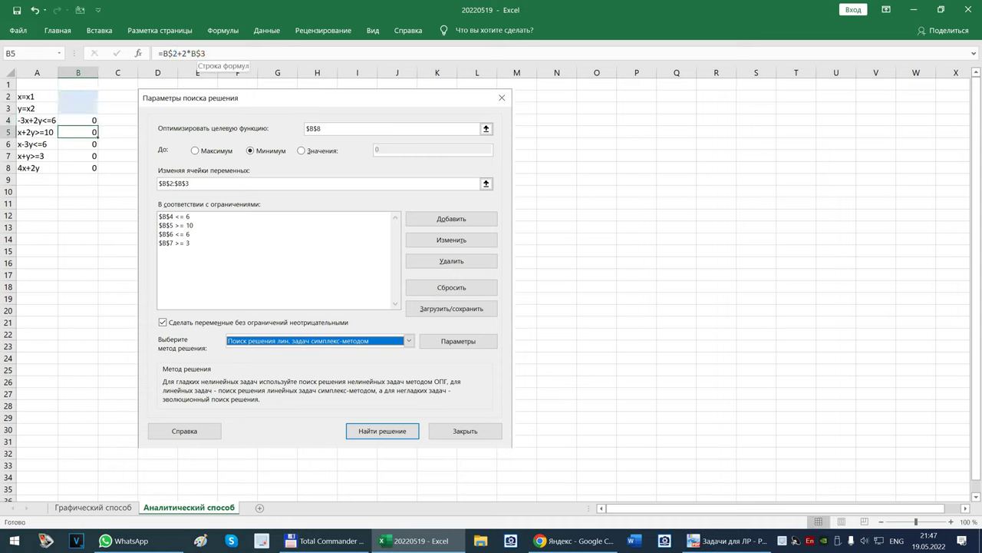
key(Down)
key(Down)
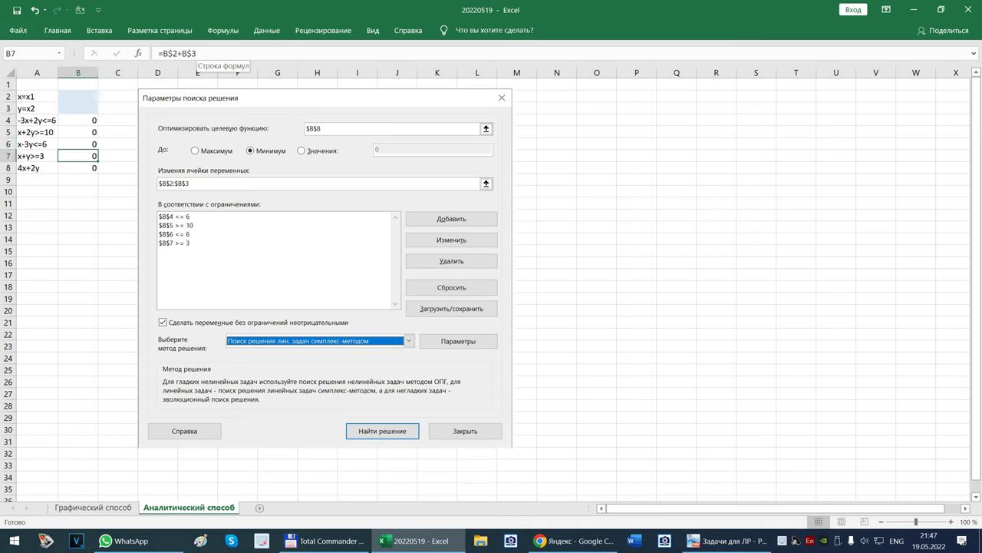
key(Down)
drag(78, 120, 78, 155)
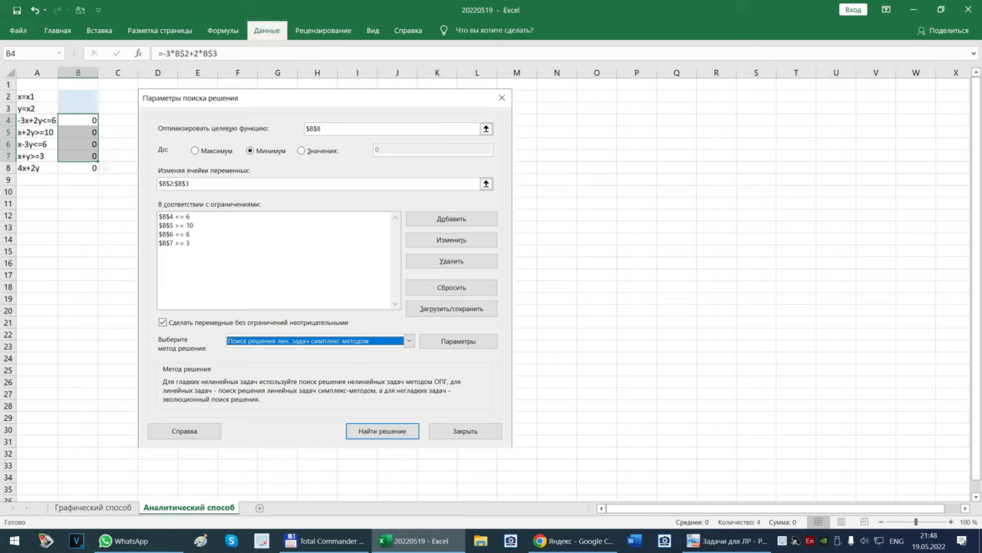
Step: Open the Solver parameters from the Data tab and move the window clear
click(267, 30)
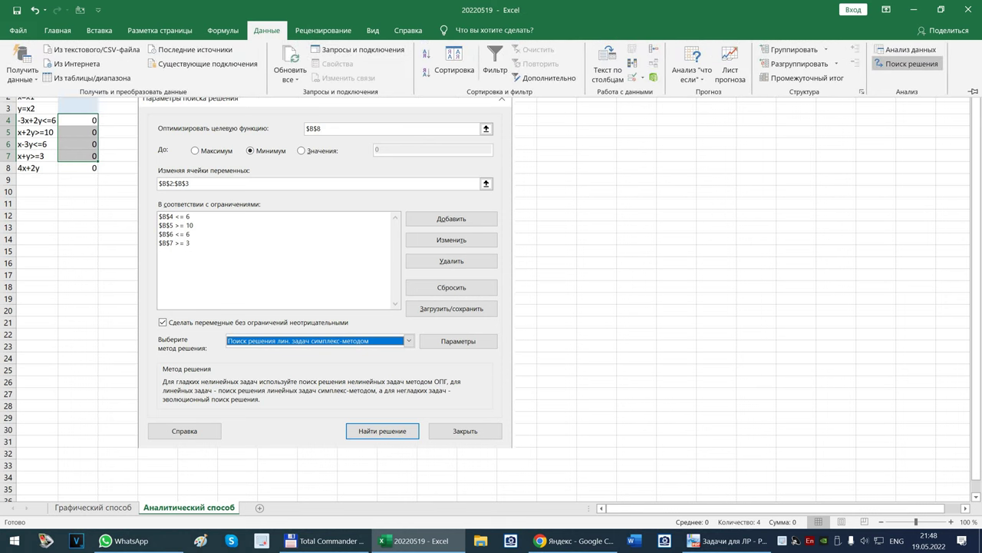
click(905, 64)
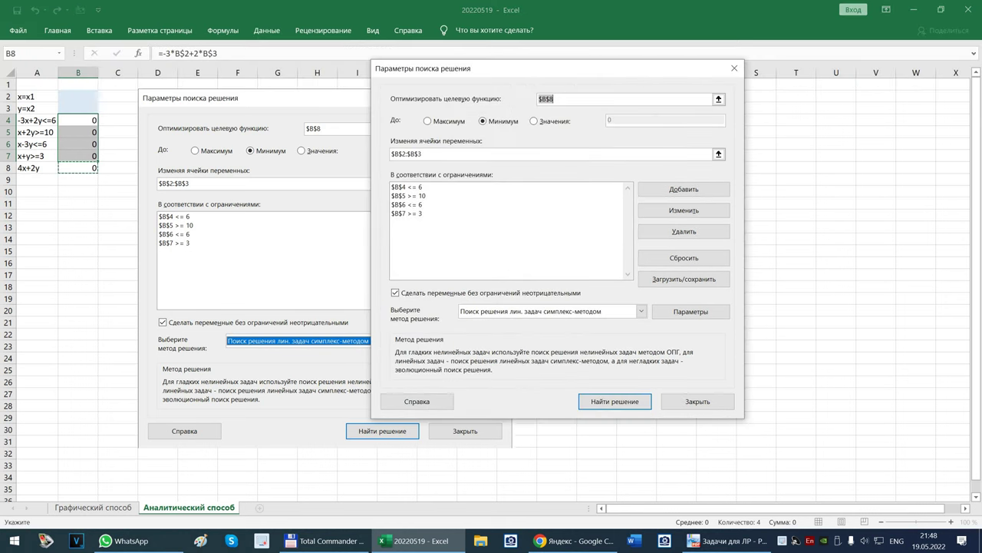
mouse_move(538, 68)
mouse_down()
mouse_move(614, 97)
mouse_move(682, 102)
mouse_up()
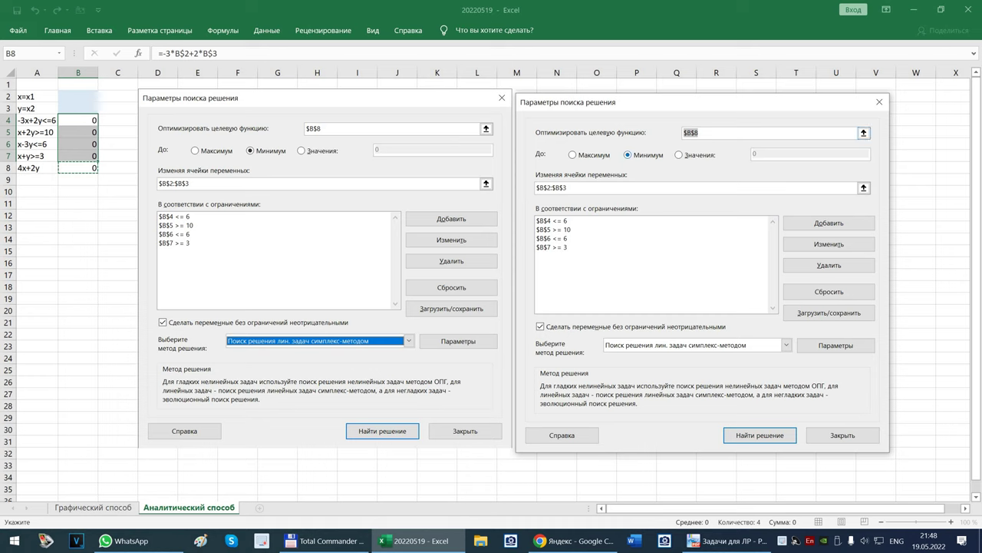
Step: Check variables B2:B3 and constraints B4<=6, B5>=10, B6<=6, B7>=3, then solve for the minimum
click(583, 187)
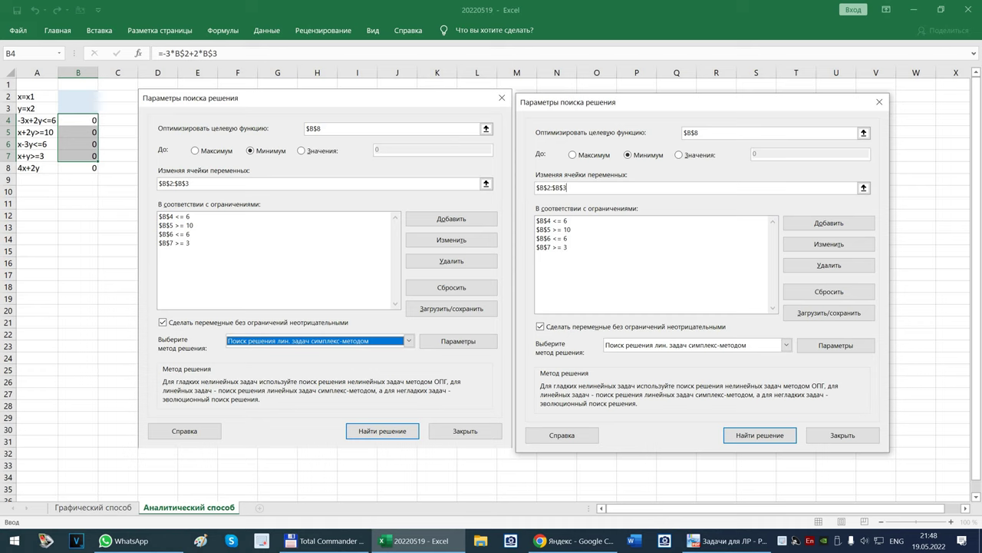
click(561, 221)
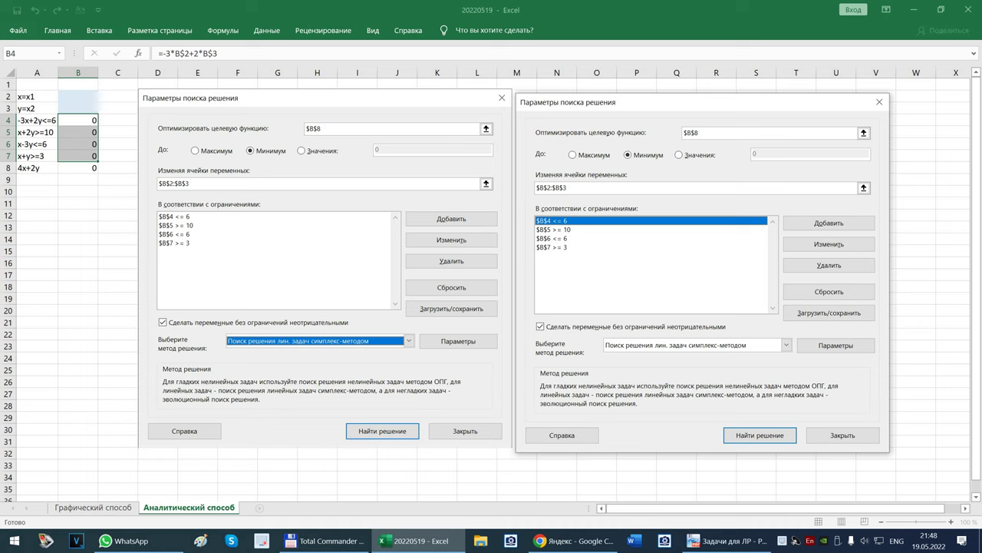
click(561, 229)
click(560, 238)
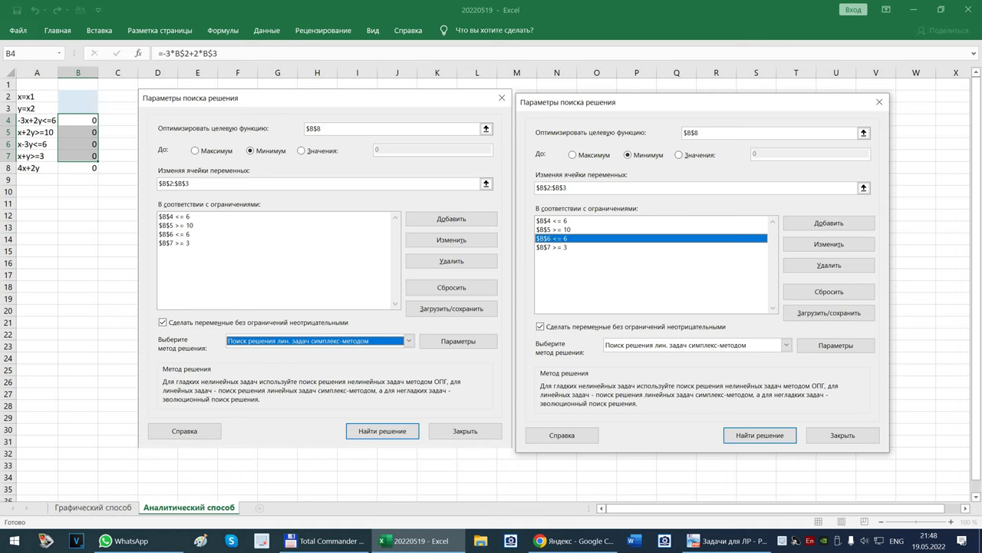
click(560, 247)
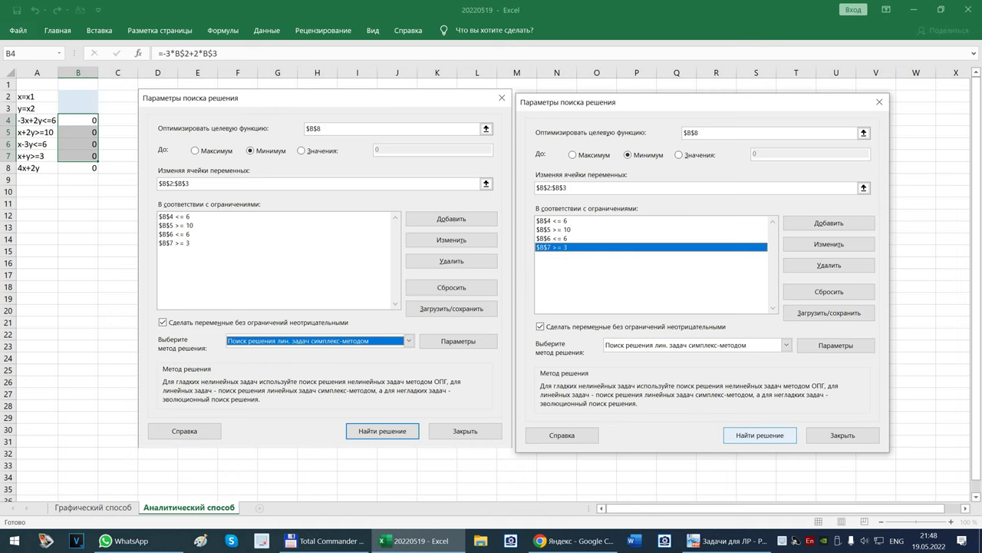
click(760, 434)
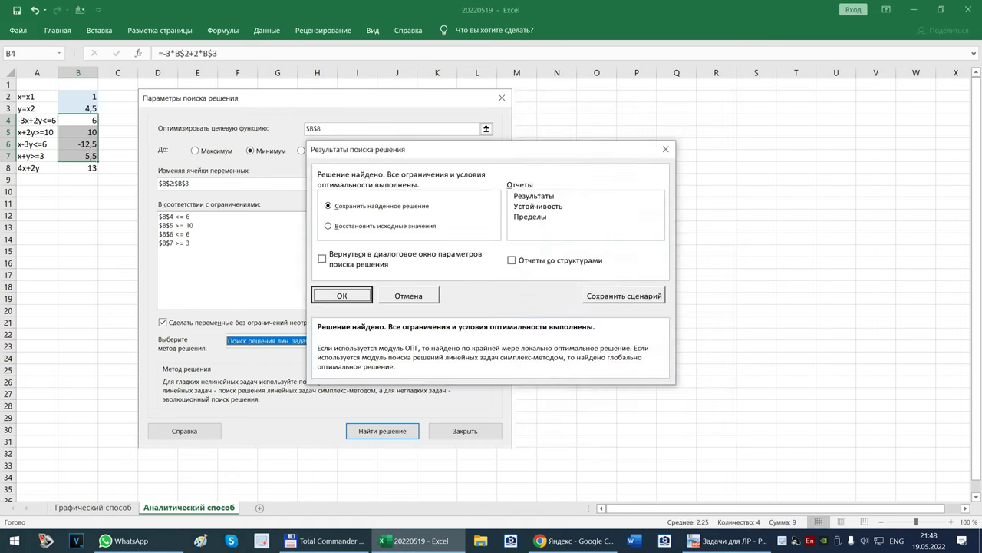
Step: Keep the Solver solution and verify B3 = 4,5 alongside B2 = 1 and objective 13
key(Return)
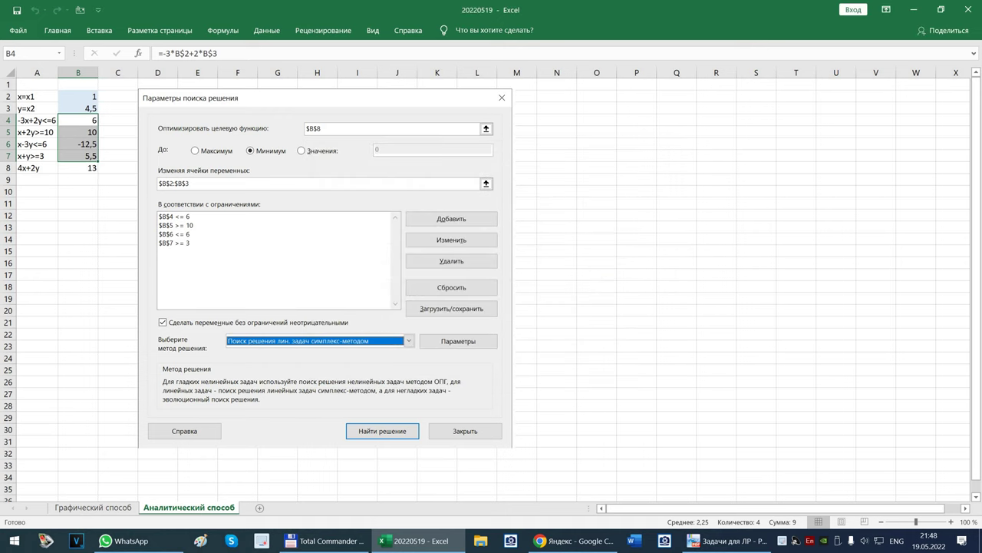
click(77, 108)
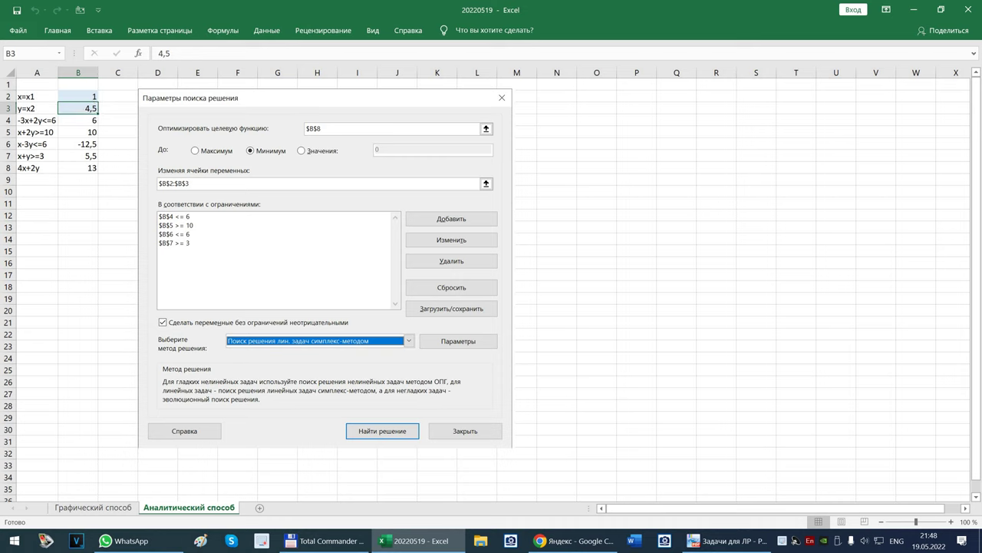